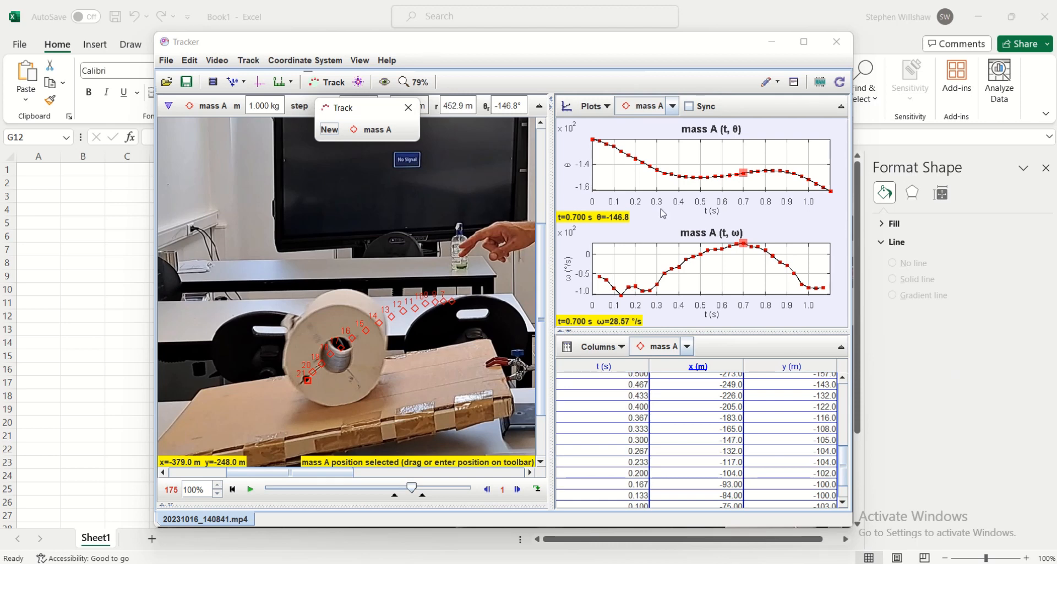
- Try x and y position on the graphs, then restore rotation angle on the upper graph
left_click(616, 190)
left_click(568, 171)
left_click(568, 269)
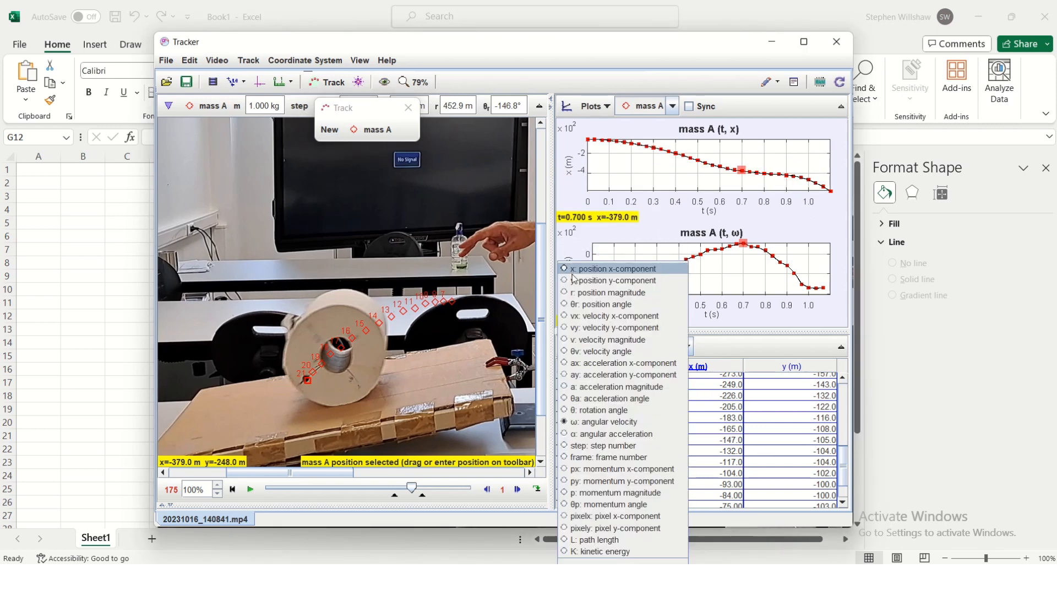
left_click(573, 281)
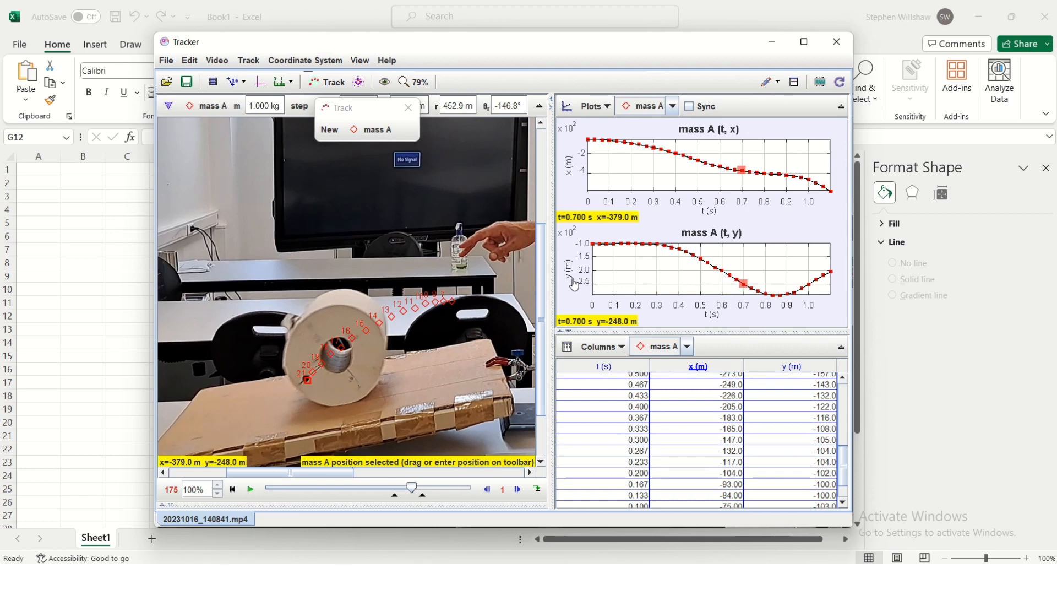
left_click(568, 164)
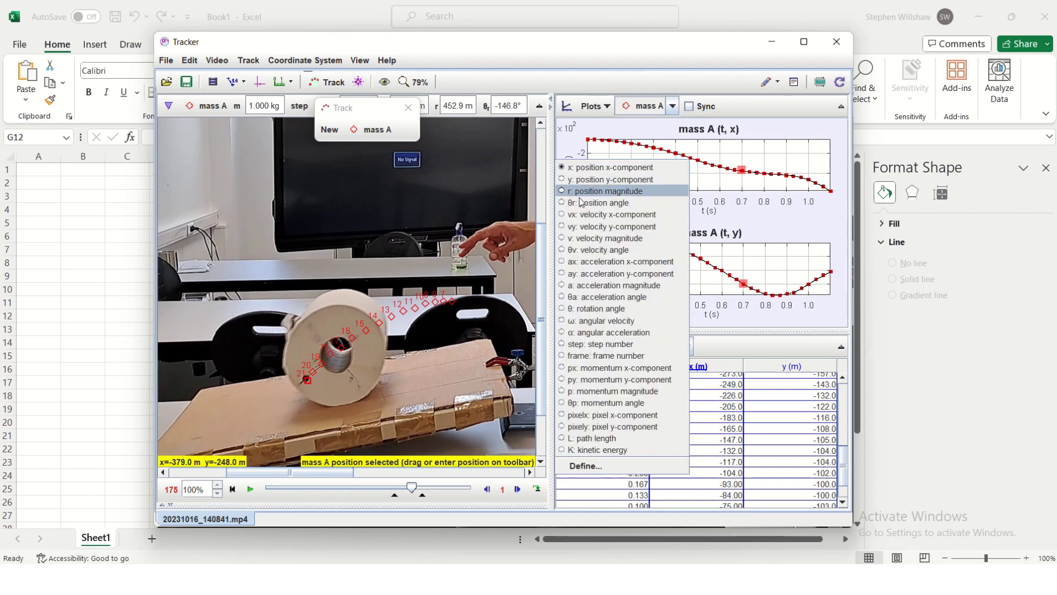
left_click(599, 312)
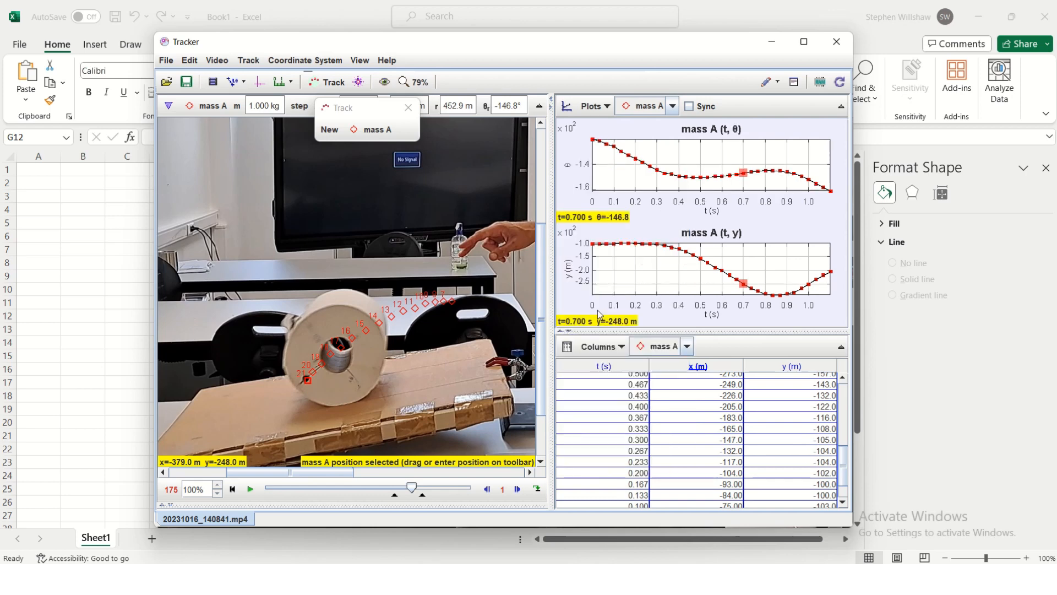
left_click(569, 271)
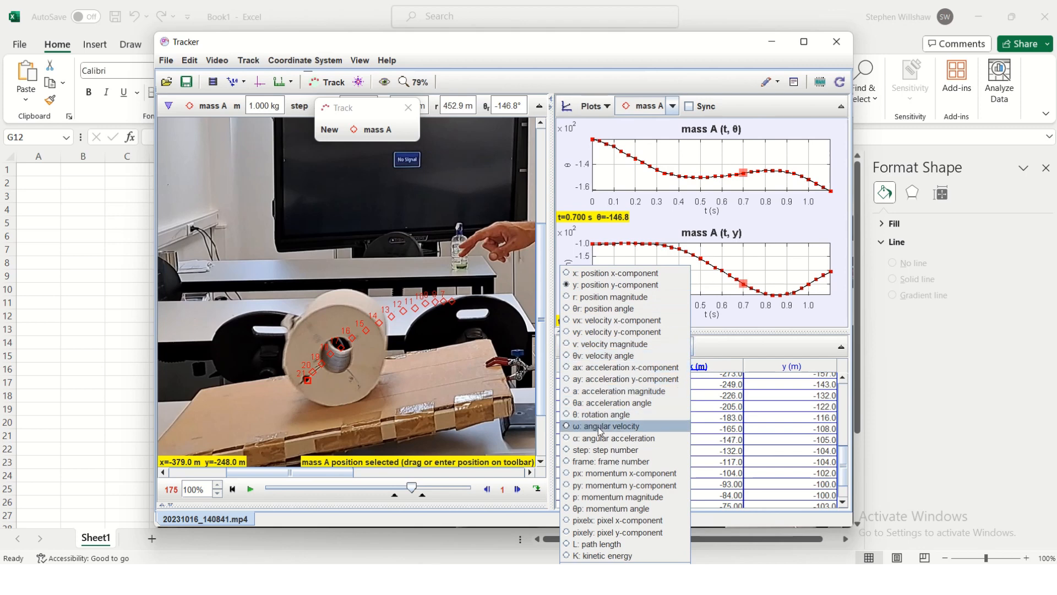
key("Escape")
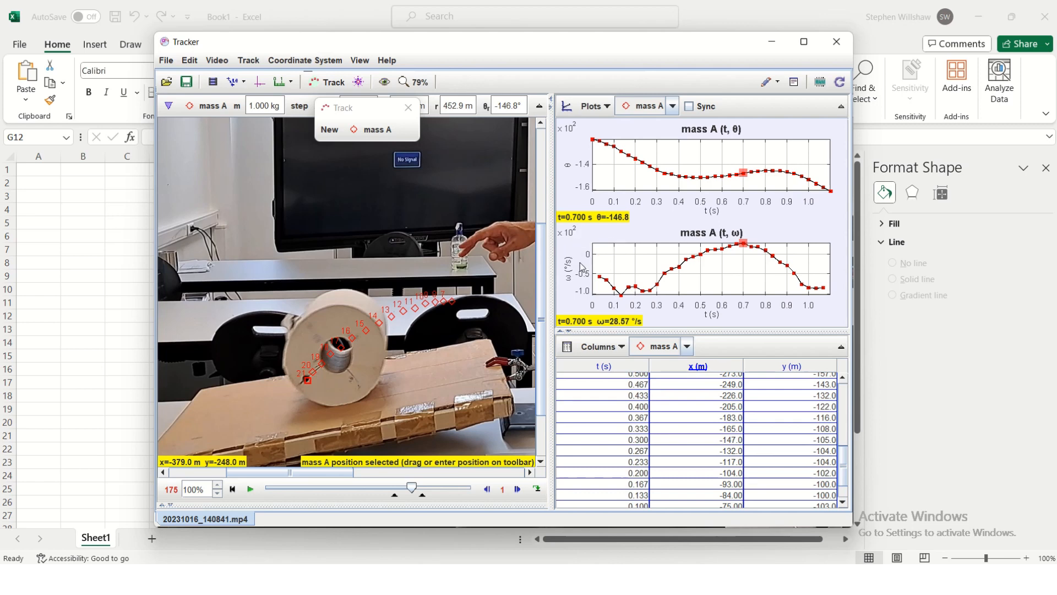
- Keep angular velocity below, plot angular acceleration above, and go to the File menu
left_click(572, 278)
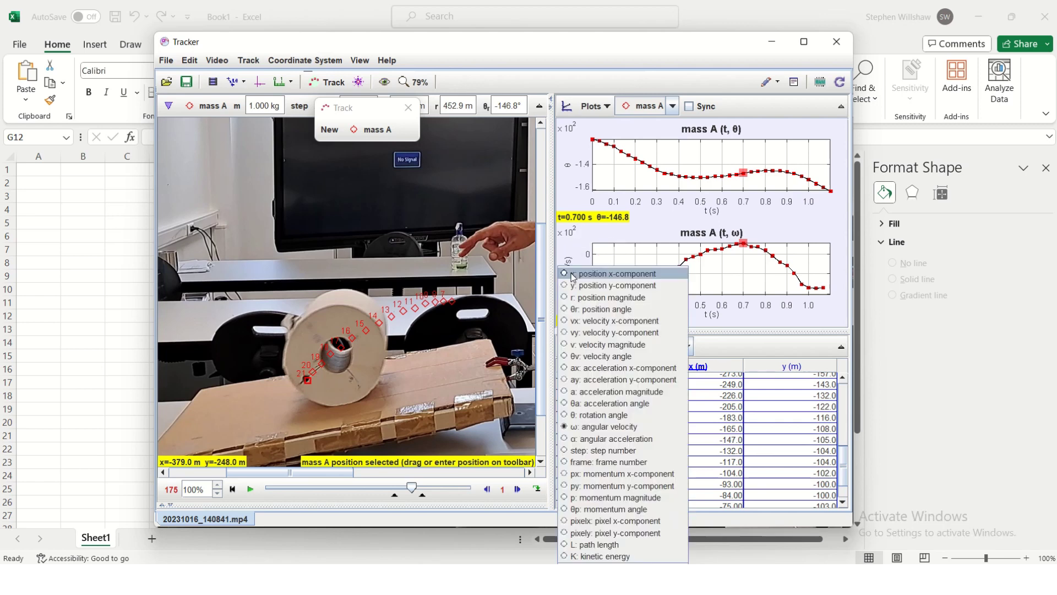
left_click(573, 175)
left_click(569, 169)
left_click(566, 329)
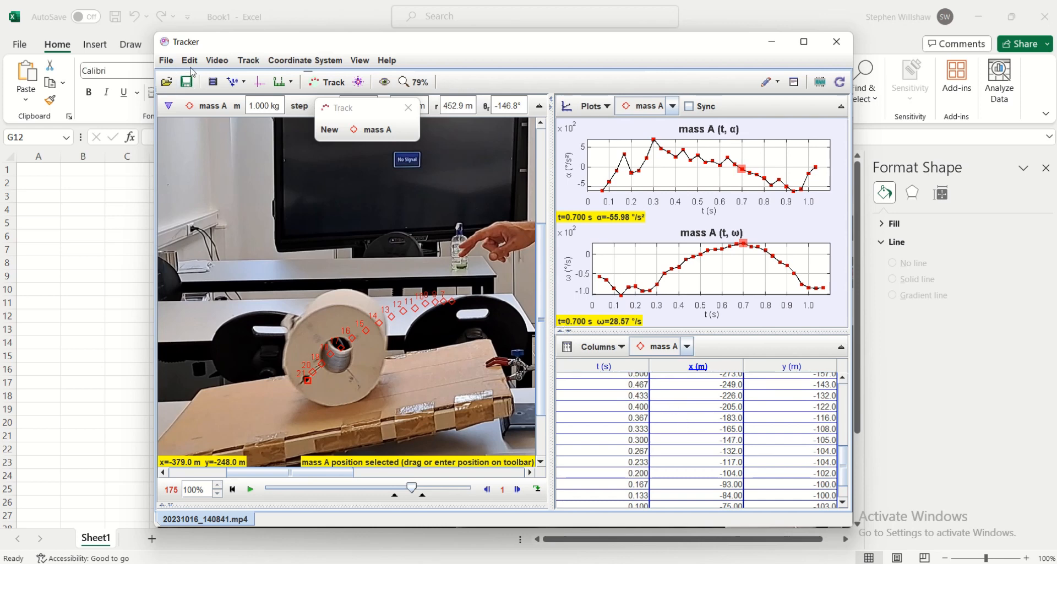
left_click(169, 60)
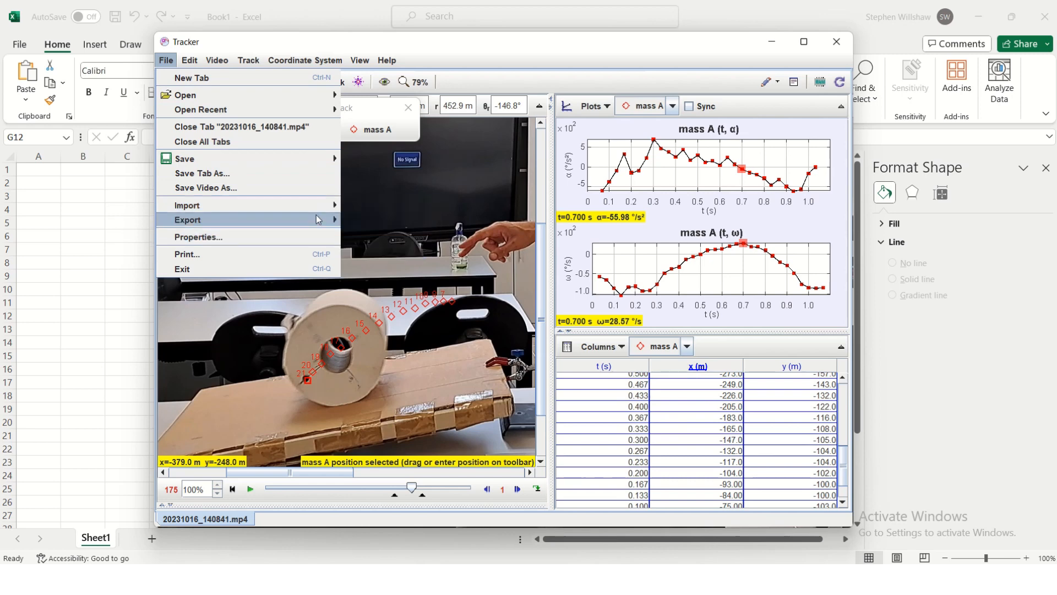
- In the data export settings, toggle y, r and θr off again so only t and ω are exported
left_click(356, 249)
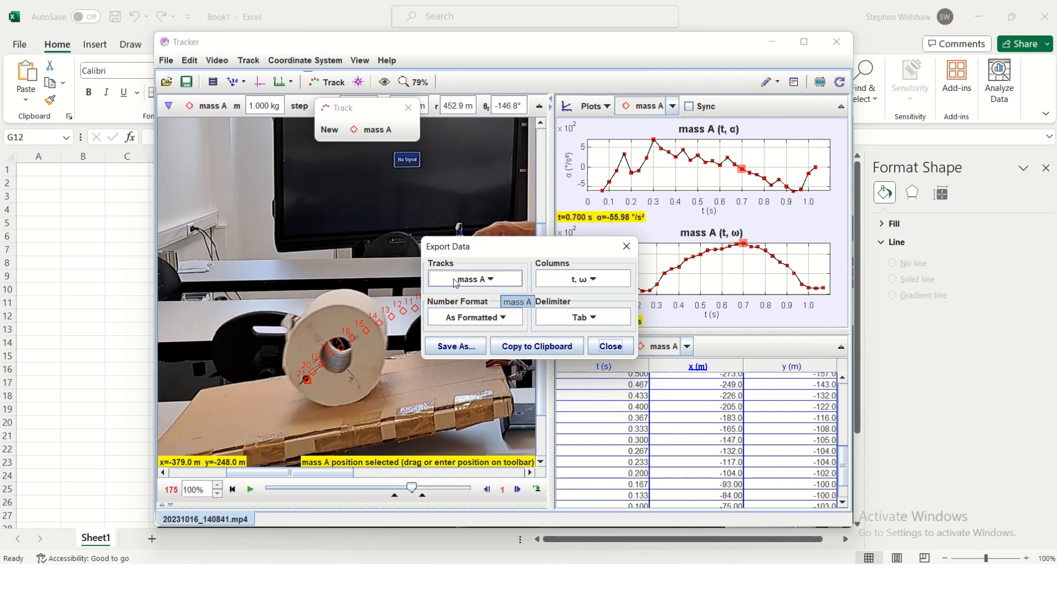
left_click(592, 280)
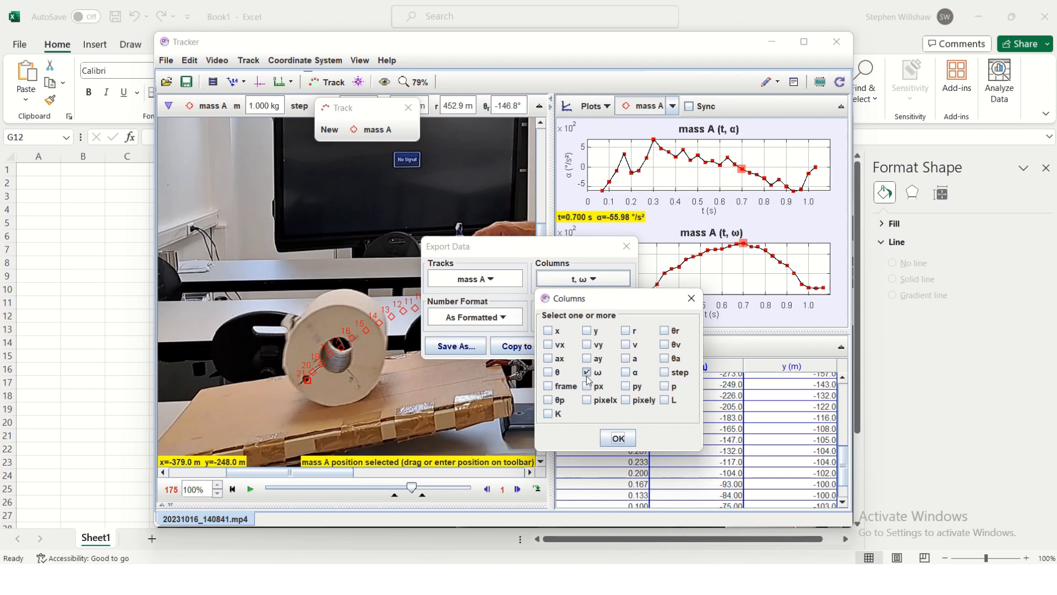
left_click(587, 332)
left_click(626, 331)
left_click(665, 331)
left_click(665, 330)
left_click(626, 330)
left_click(587, 331)
left_click(623, 442)
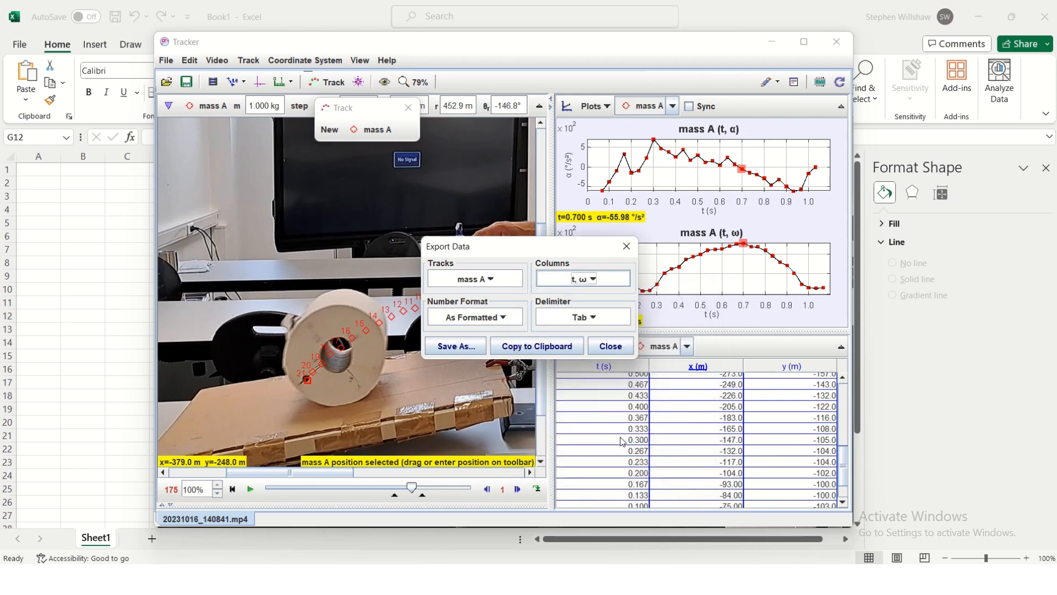
- Copy the t and ω data to the clipboard and close the export settings
left_click(526, 353)
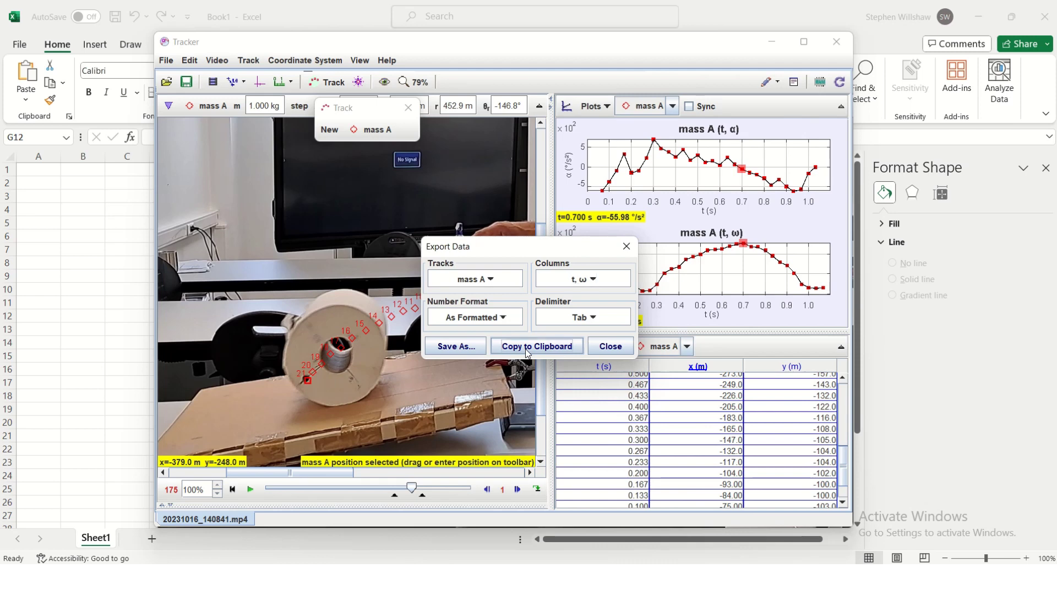
left_click(611, 347)
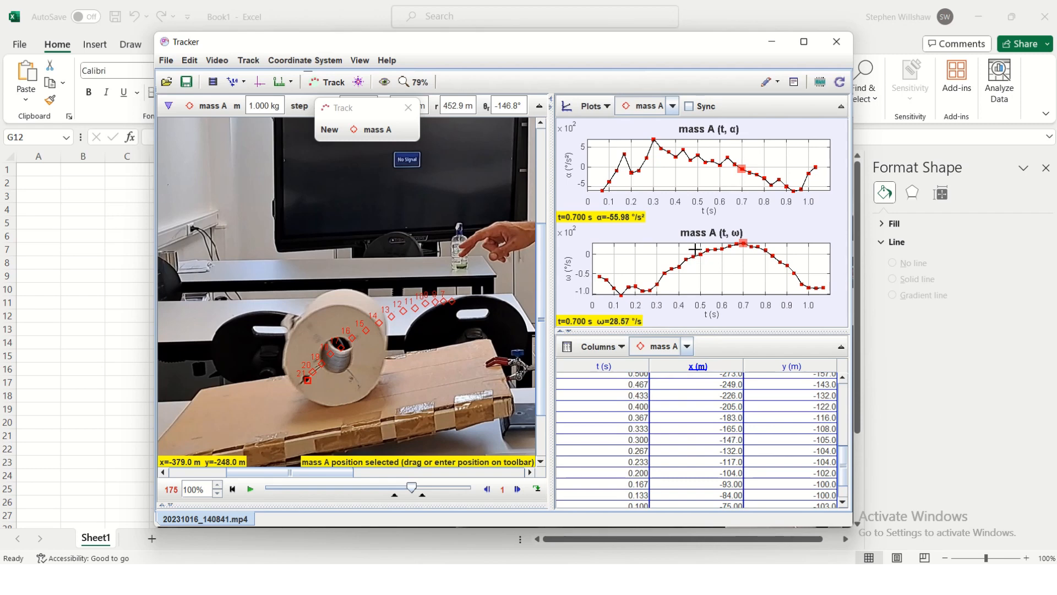
- Switch to Excel and paste mass A's time and angular velocity data at cell A1
left_click(770, 43)
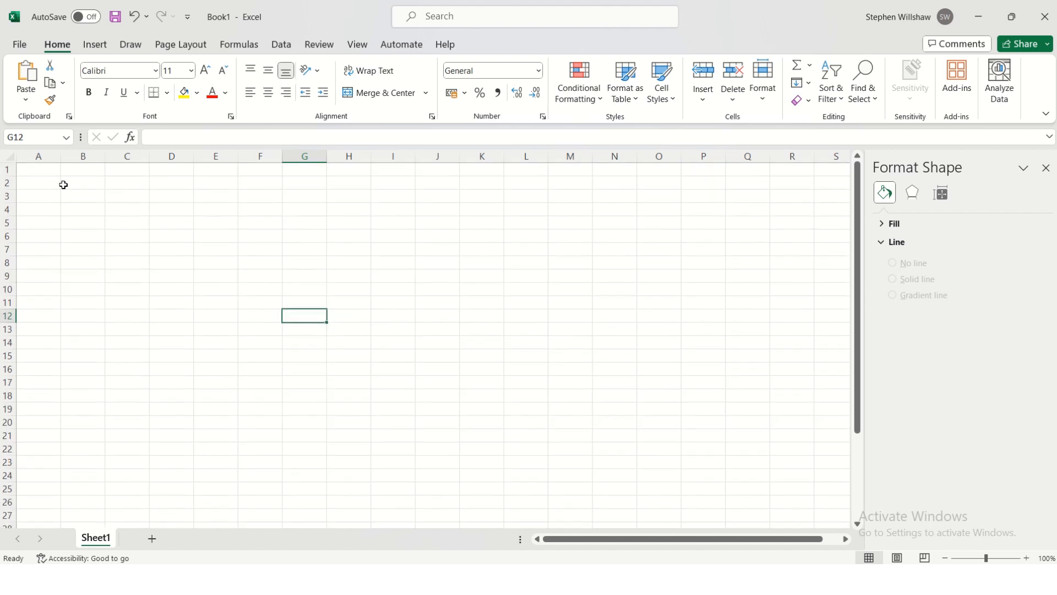
left_click(45, 172)
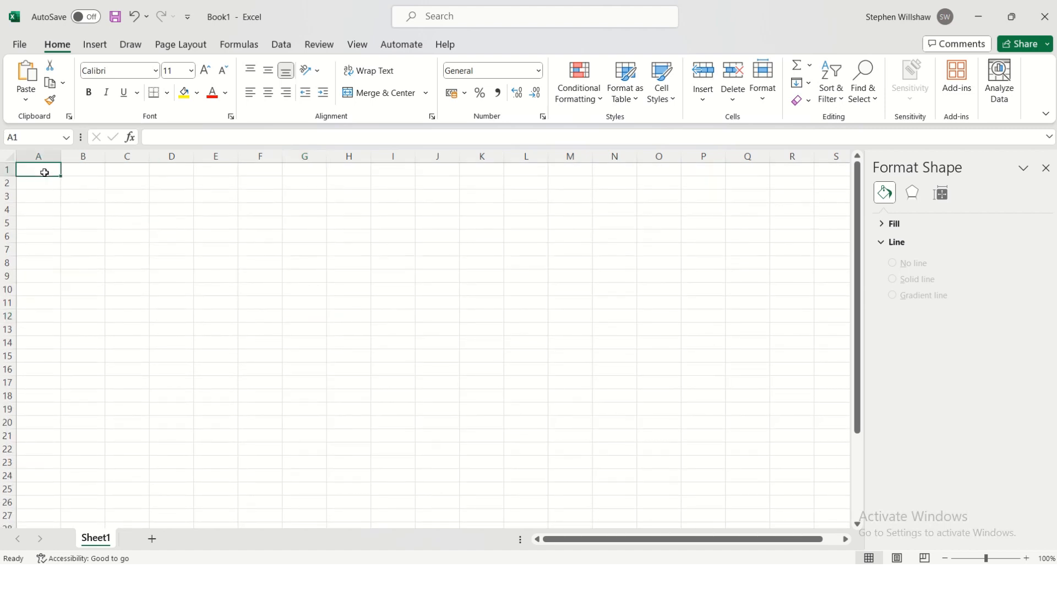
key("ctrl+v")
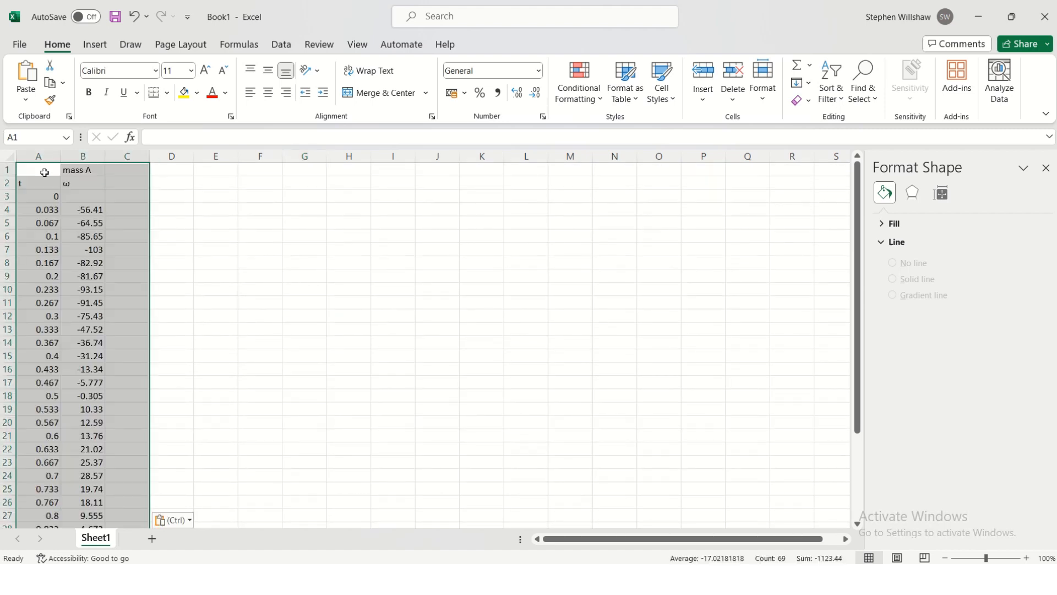
left_click(262, 253)
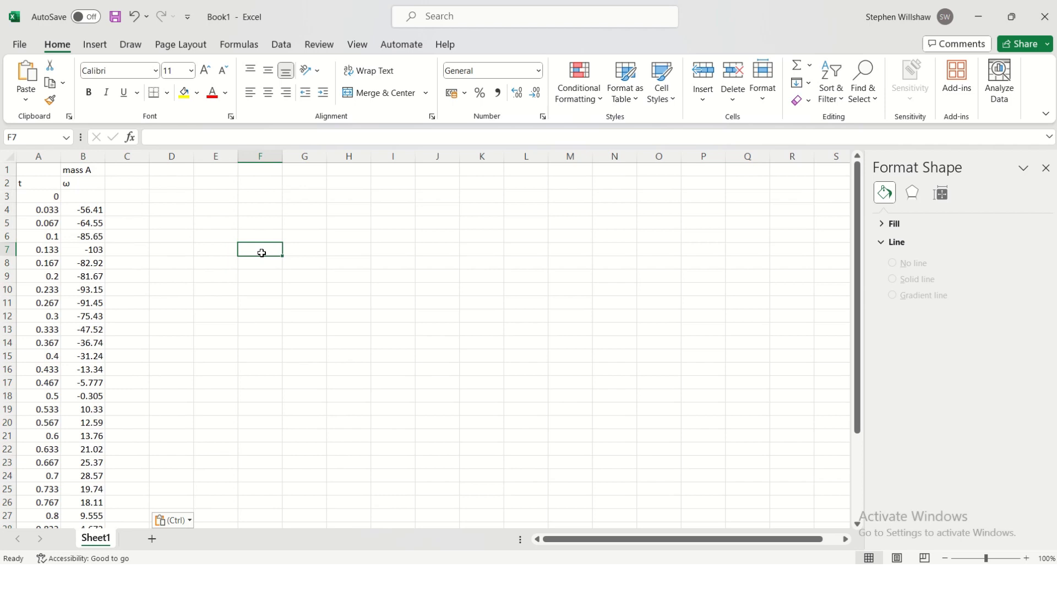
- Select all t and ω values from row 4 down and insert the recommended scatter chart
left_click(39, 212)
mouse_move(38, 213)
left_mouse_down()
mouse_move(81, 542)
mouse_move(77, 490)
left_mouse_up()
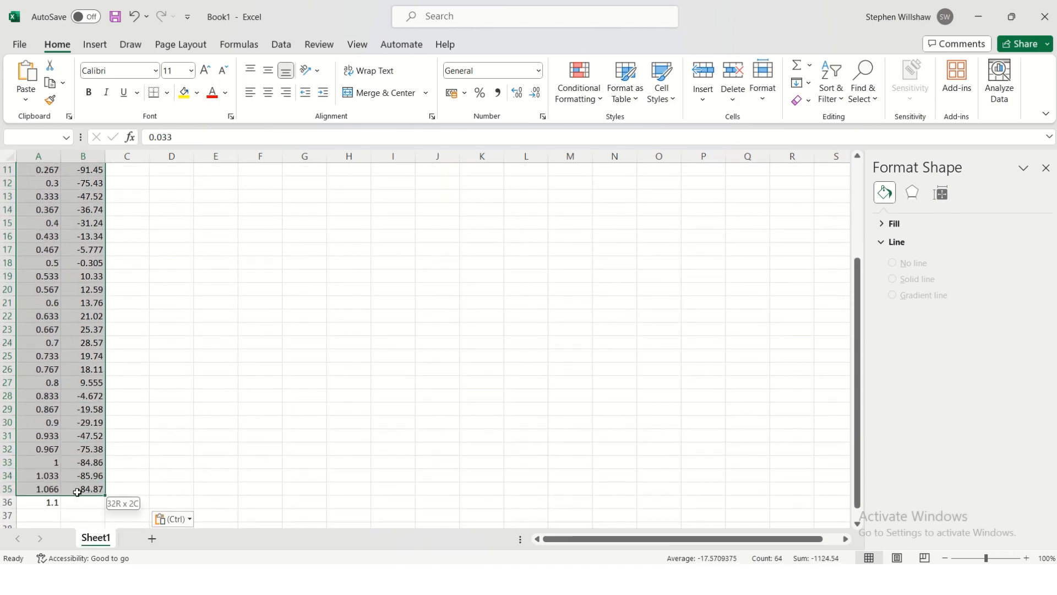
left_click(95, 44)
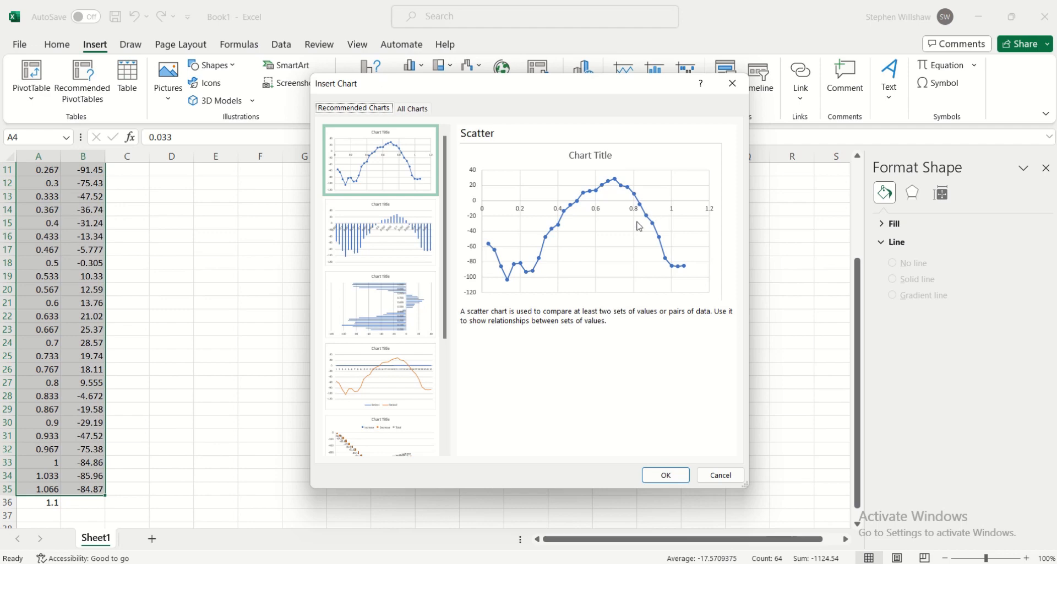
double_click(410, 176)
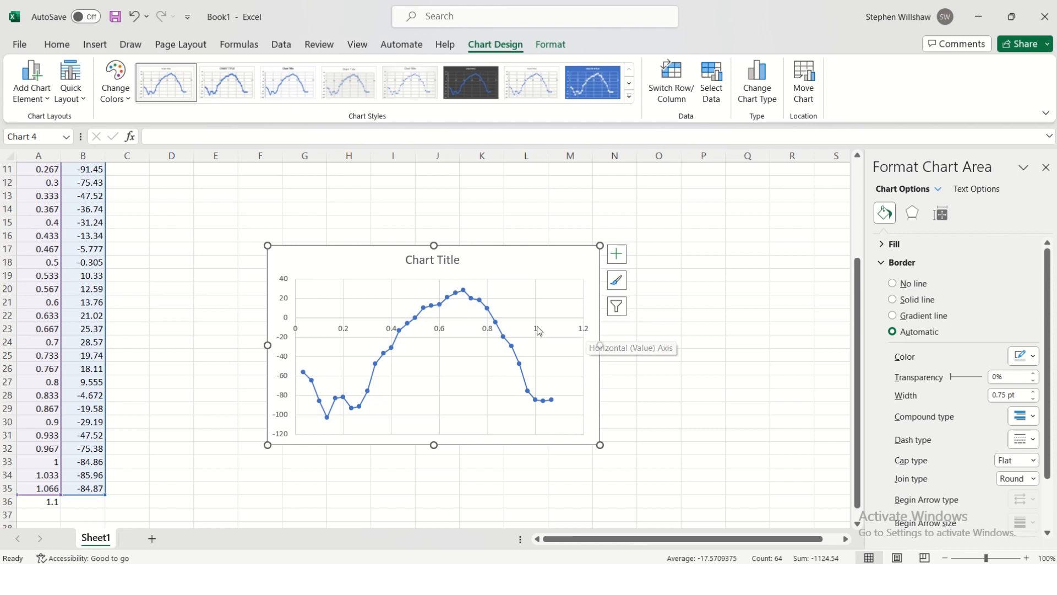
- Select the whole chart and delete it
left_click(523, 309)
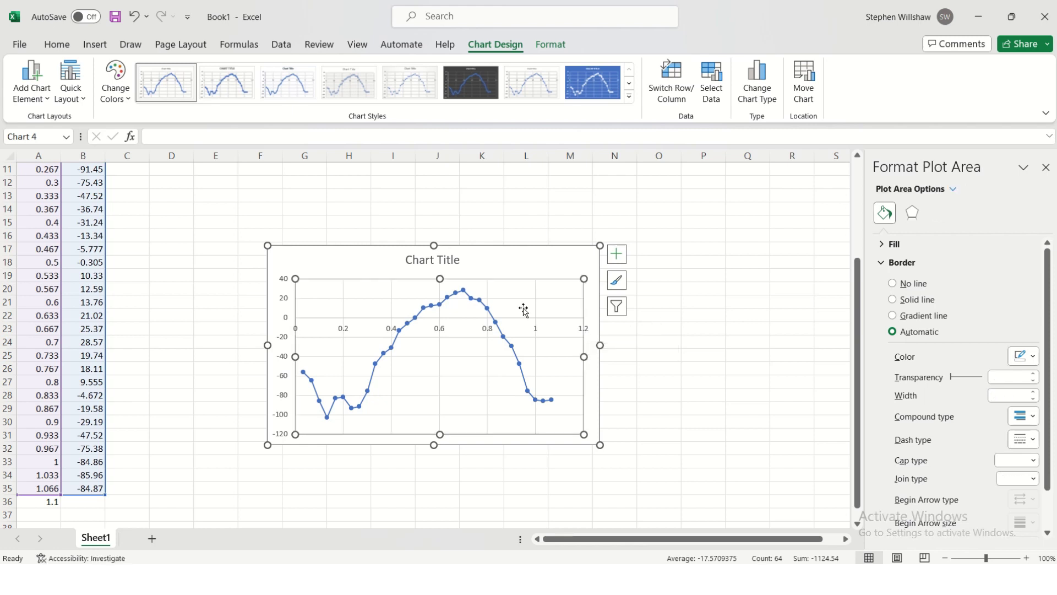
left_click(524, 271)
key("Delete")
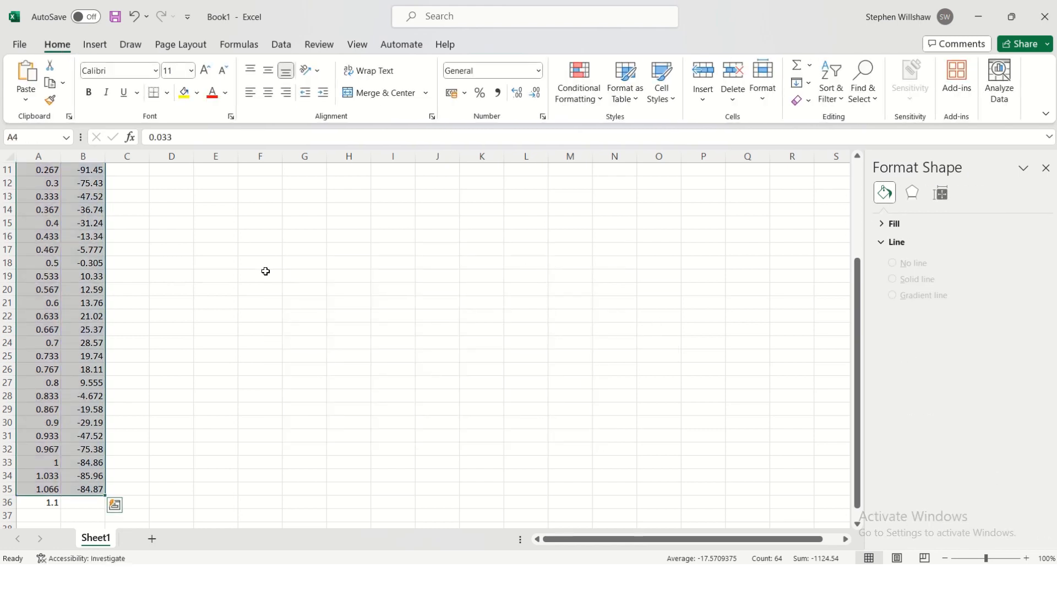
- Select the time and angular velocity values in rows 4–24, up to t = 0.7 s
left_click(266, 273)
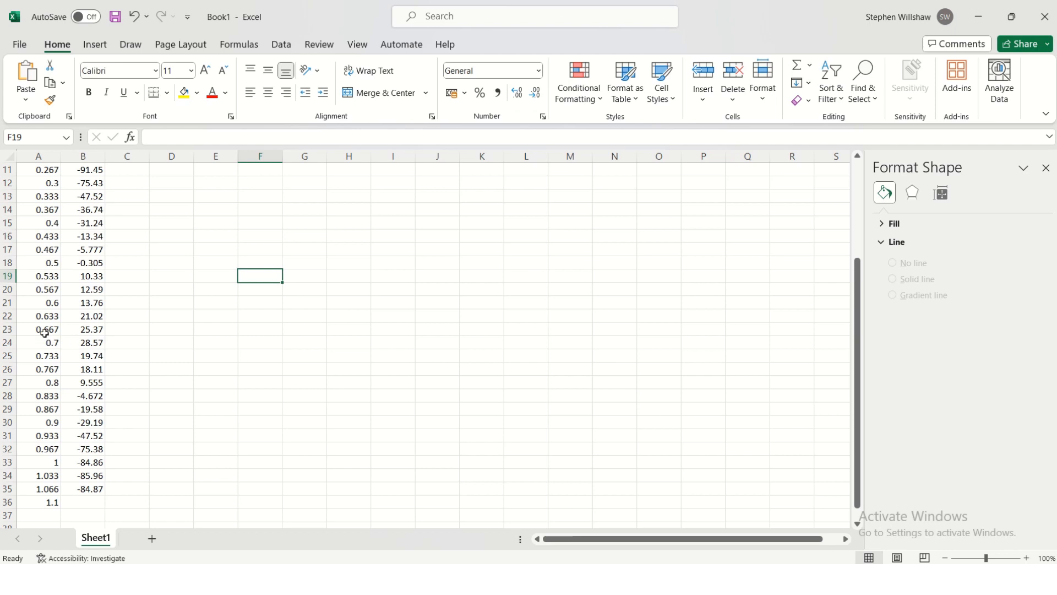
left_click_drag(45, 341, 79, 161)
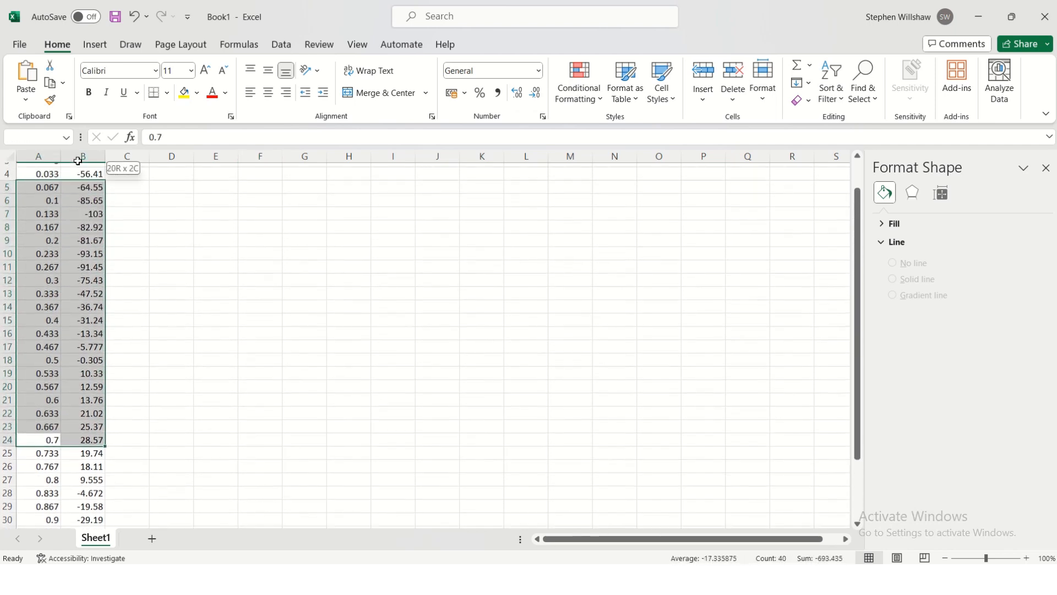
left_click_drag(79, 162, 77, 206)
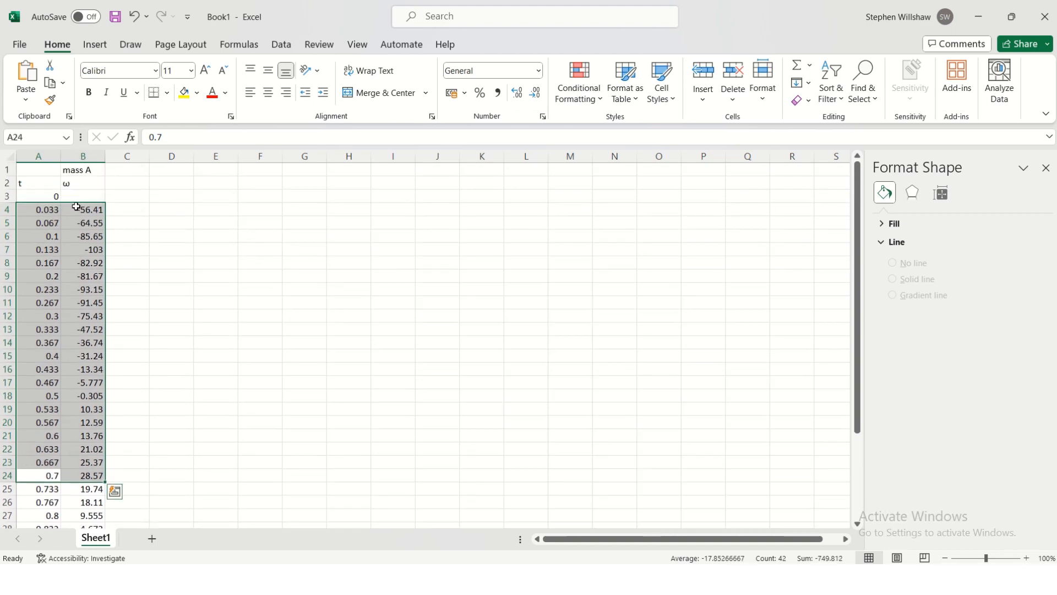
- Insert a recommended scatter chart of that selection and select its data series
left_click(95, 43)
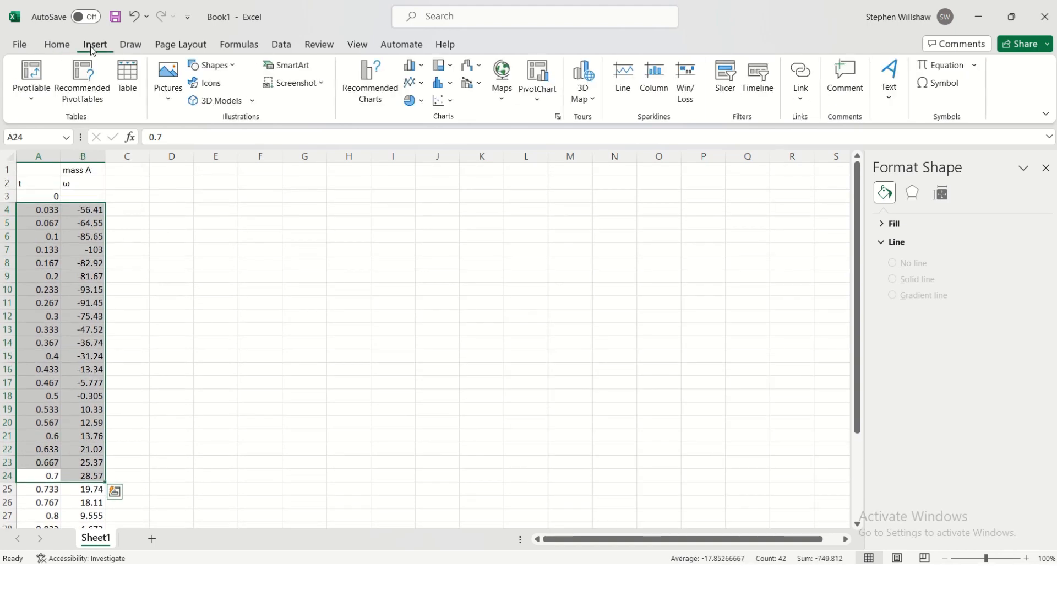
left_click(371, 83)
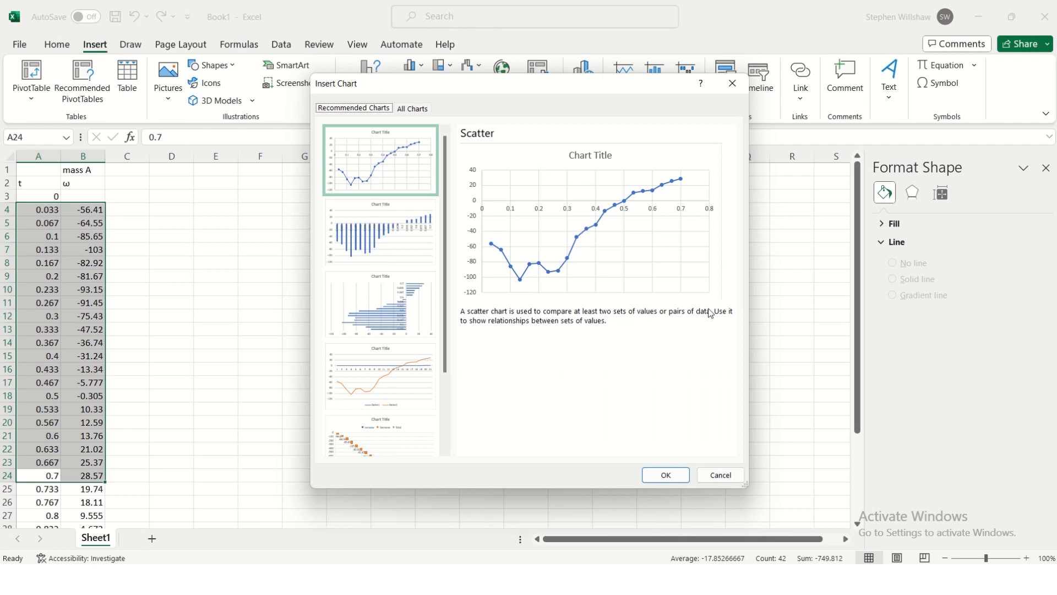
left_click(662, 475)
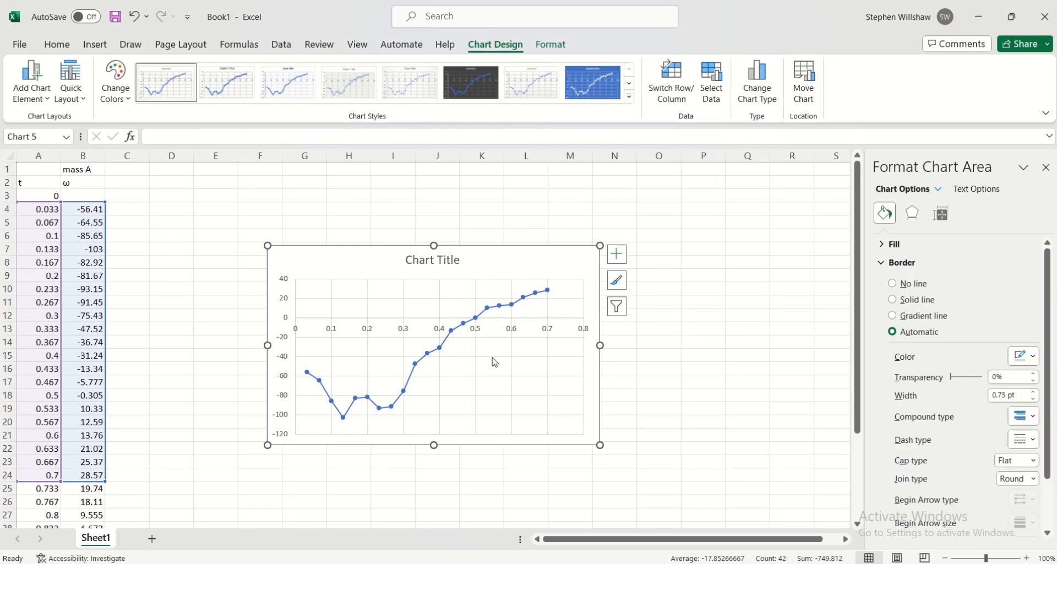
left_click(439, 349)
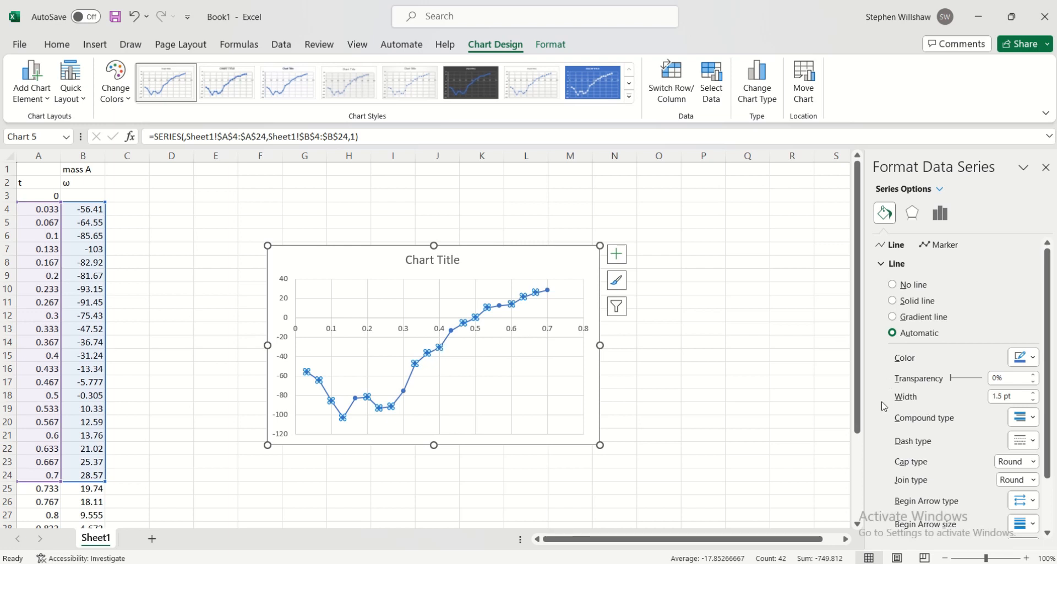
- Add a trendline, preview logarithmic, polynomial and moving-average fits, then settle on linear
right_click(486, 314)
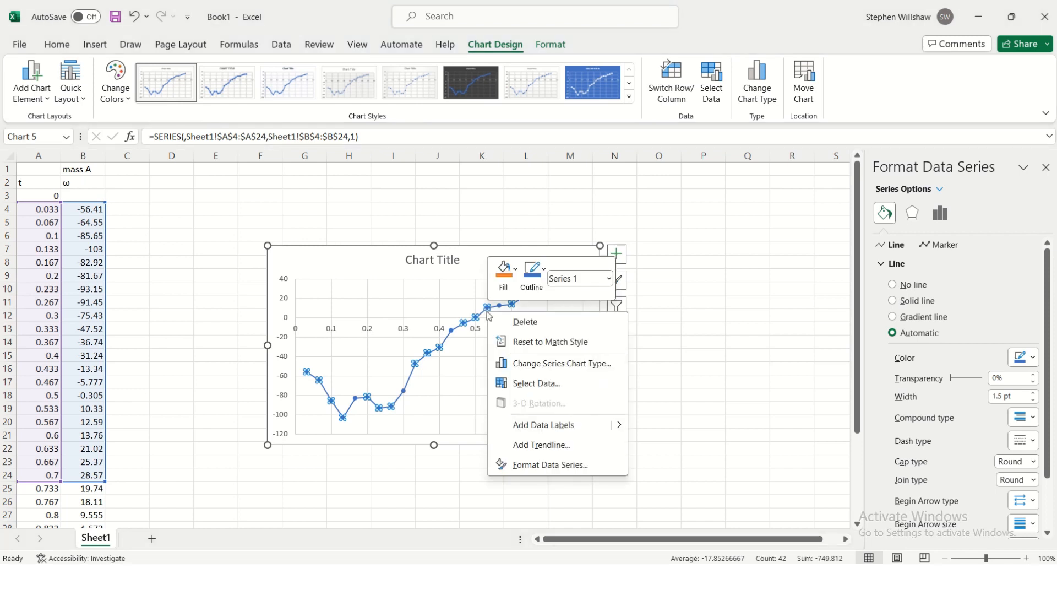
left_click(552, 445)
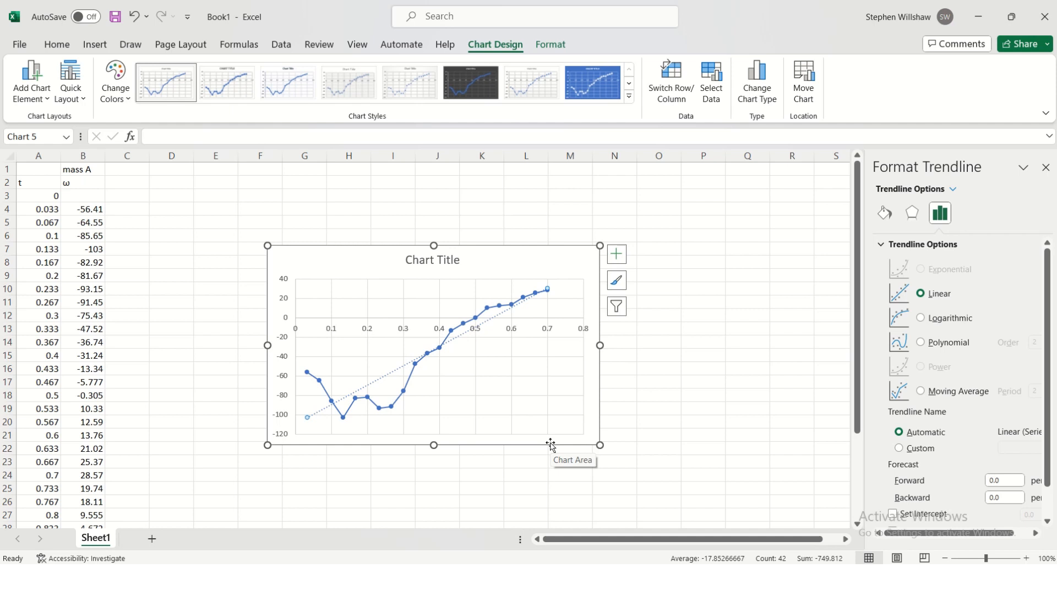
left_click(922, 317)
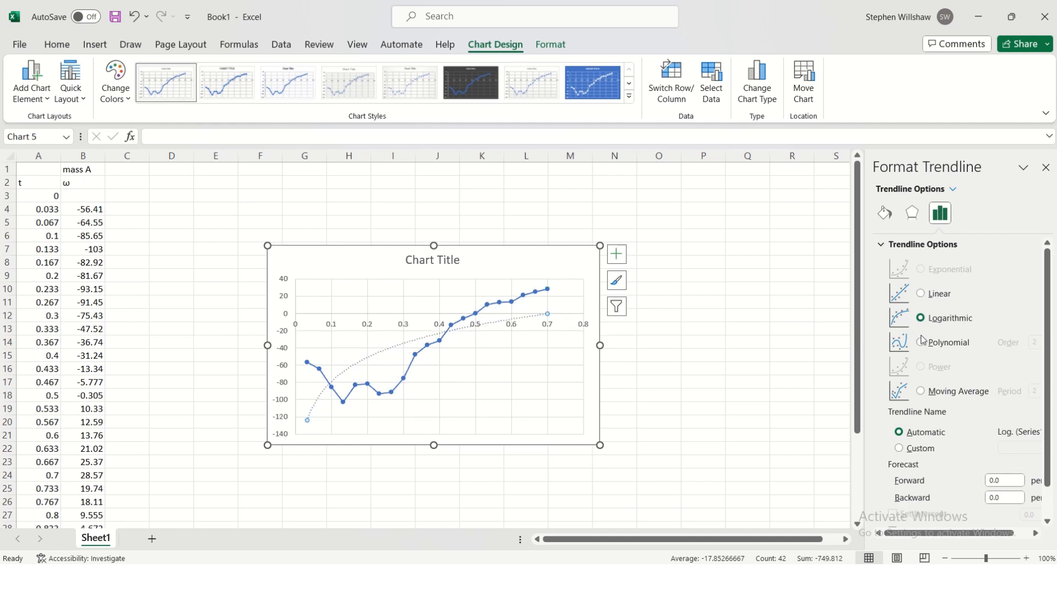
left_click(922, 342)
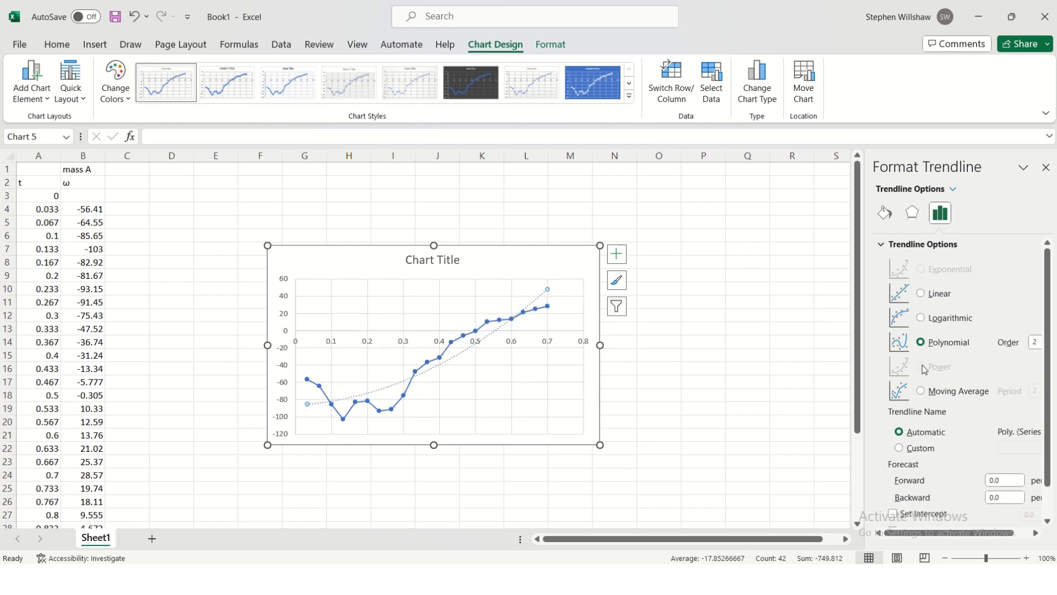
left_click(921, 391)
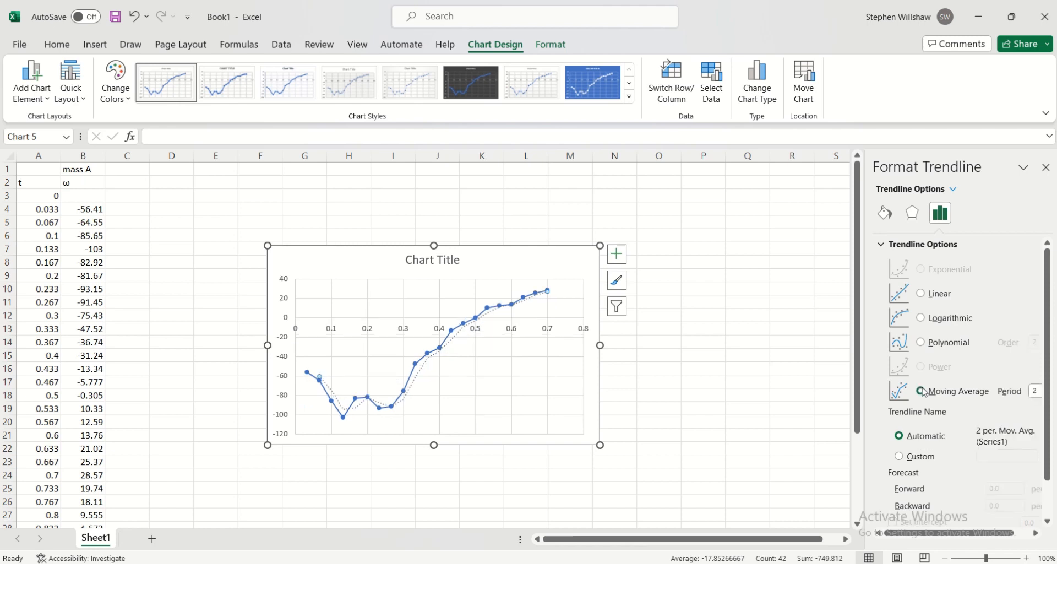
left_click(921, 294)
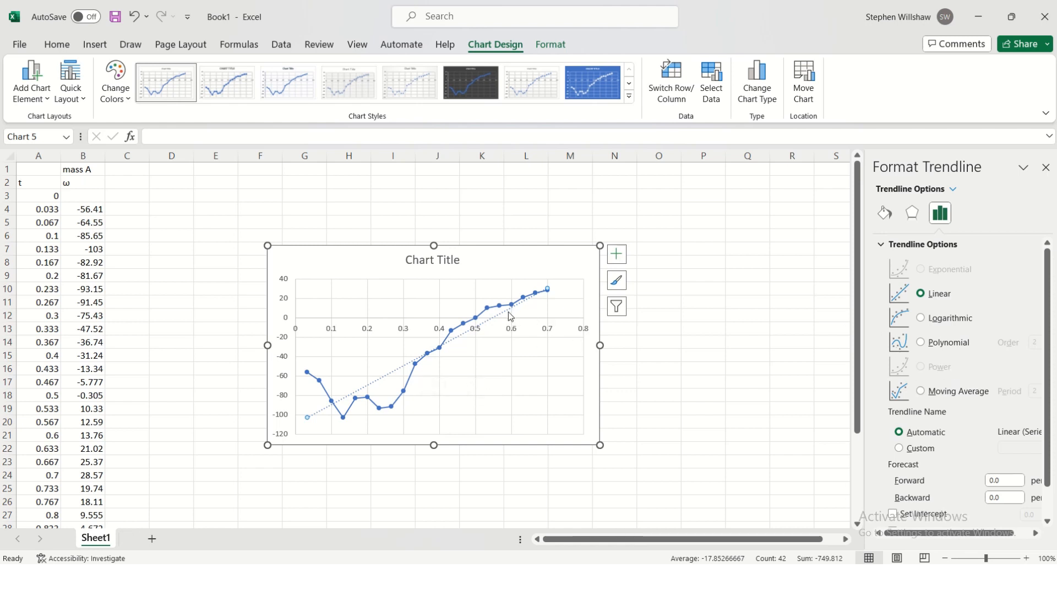
scroll(1013, 387, "down", 1)
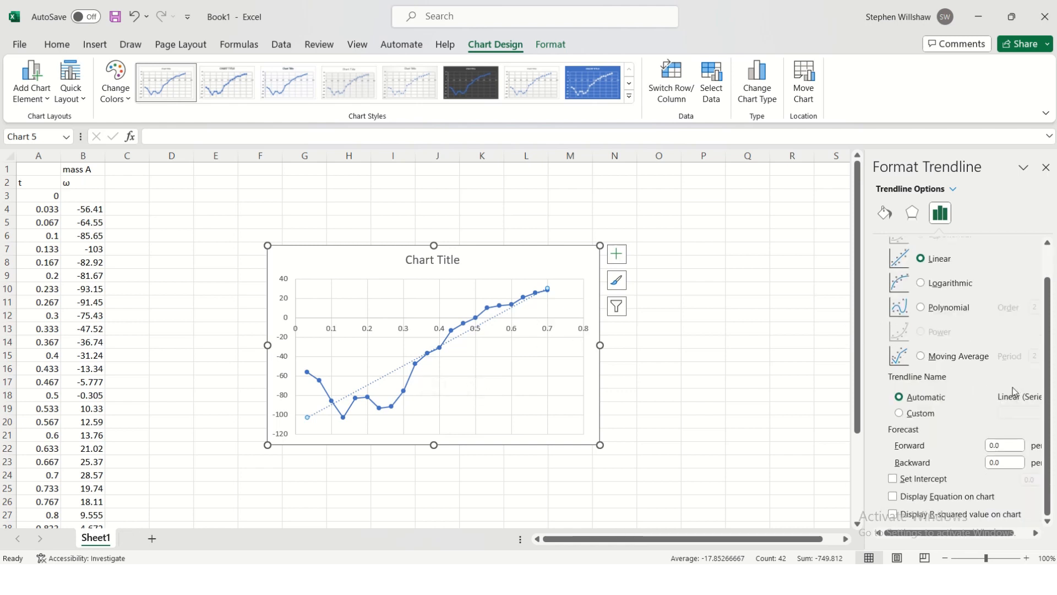
- Display the equation y = 199.91x − 109.37 on the chart and enlarge the chart up-right
left_click(893, 497)
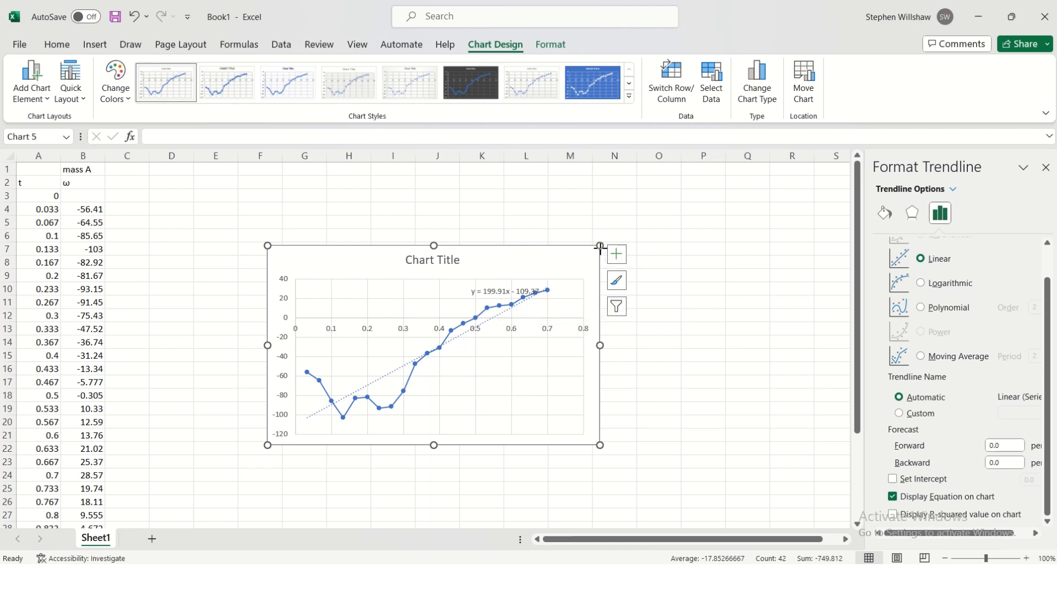
left_click_drag(600, 246, 689, 197)
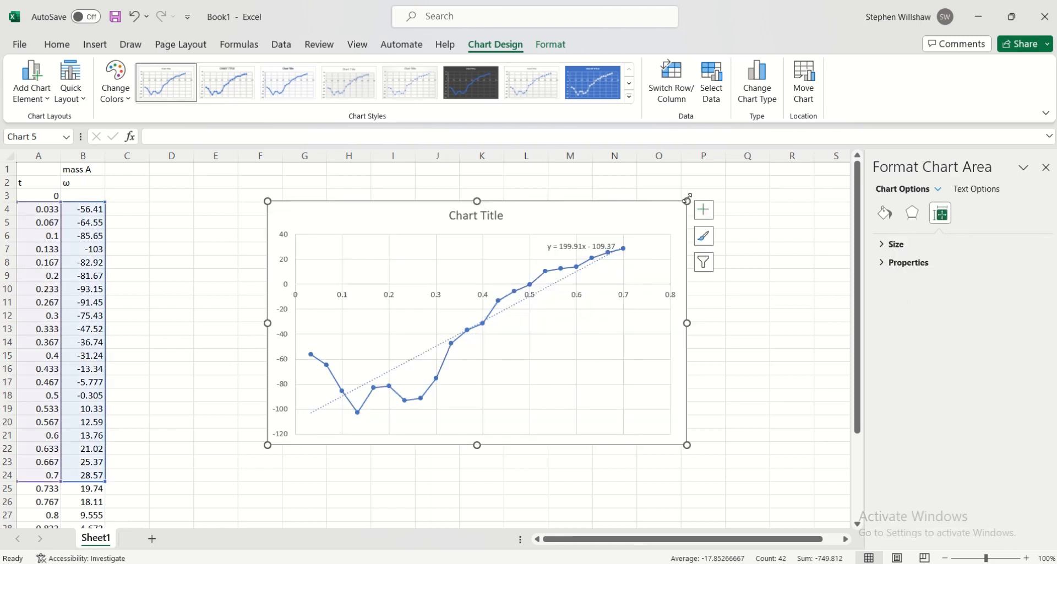